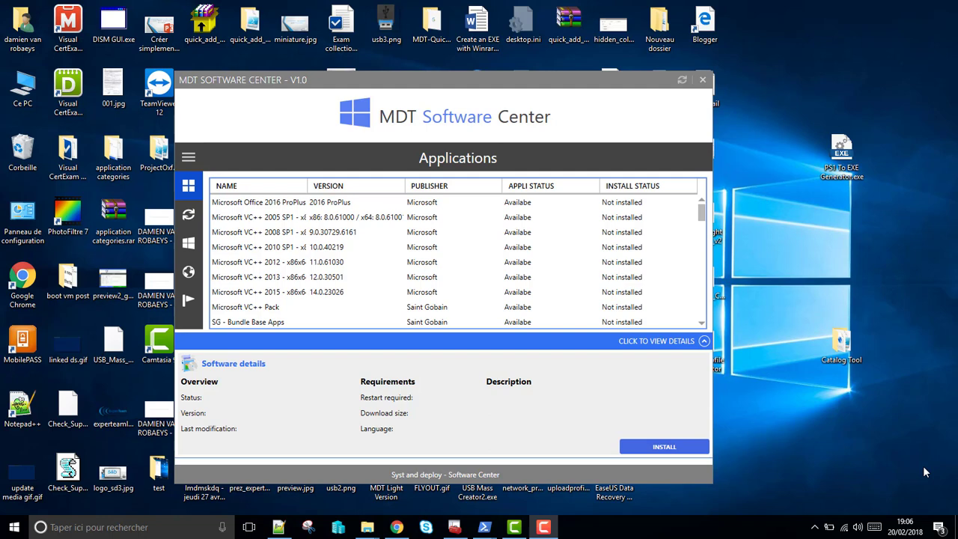
# Switch to Chrome to view the Software Center reference image, and return to MDT Software Center
pyautogui.click(558, 92)
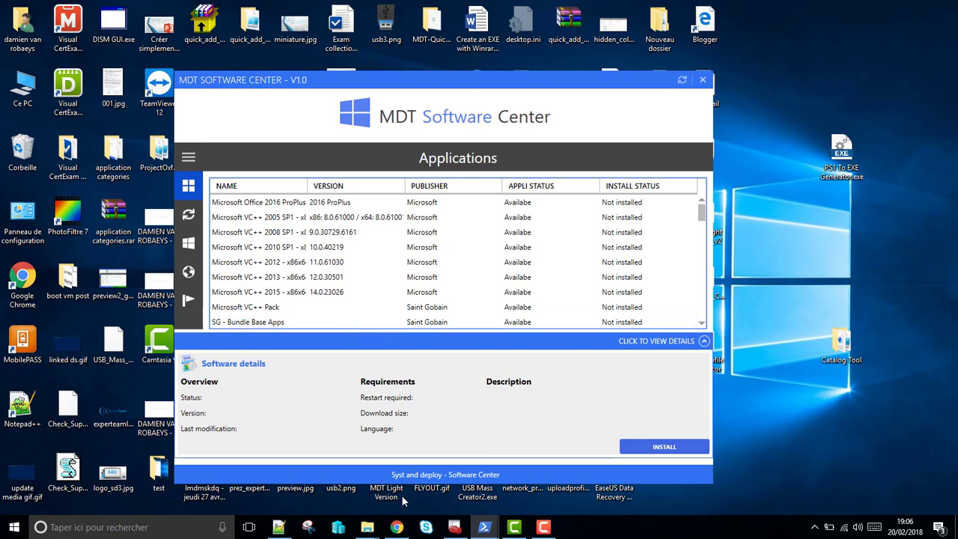
pyautogui.click(397, 529)
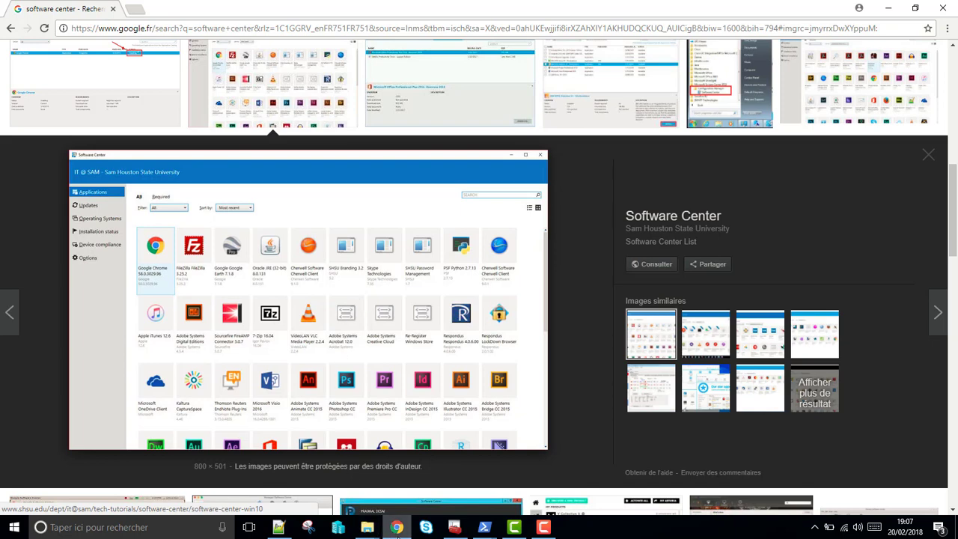
pyautogui.moveTo(400, 536)
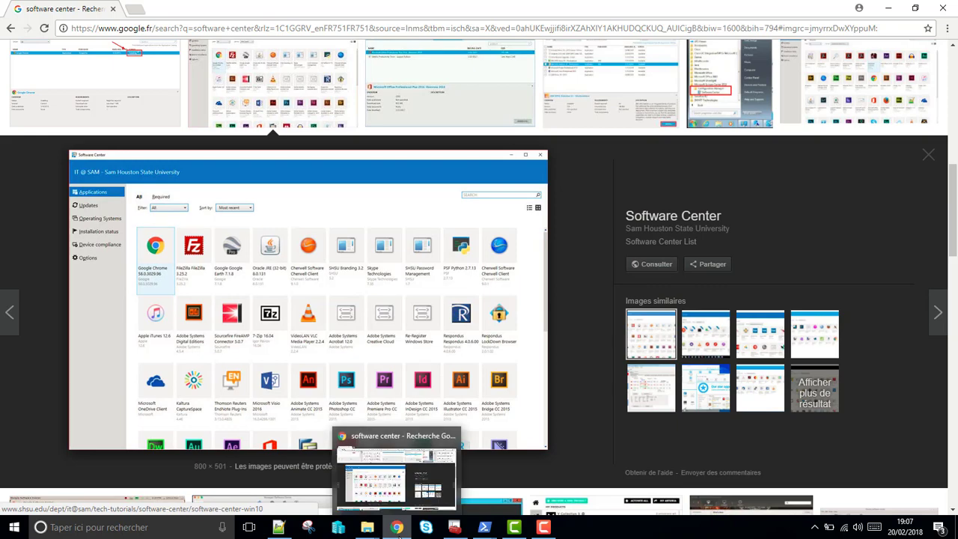
pyautogui.click(397, 529)
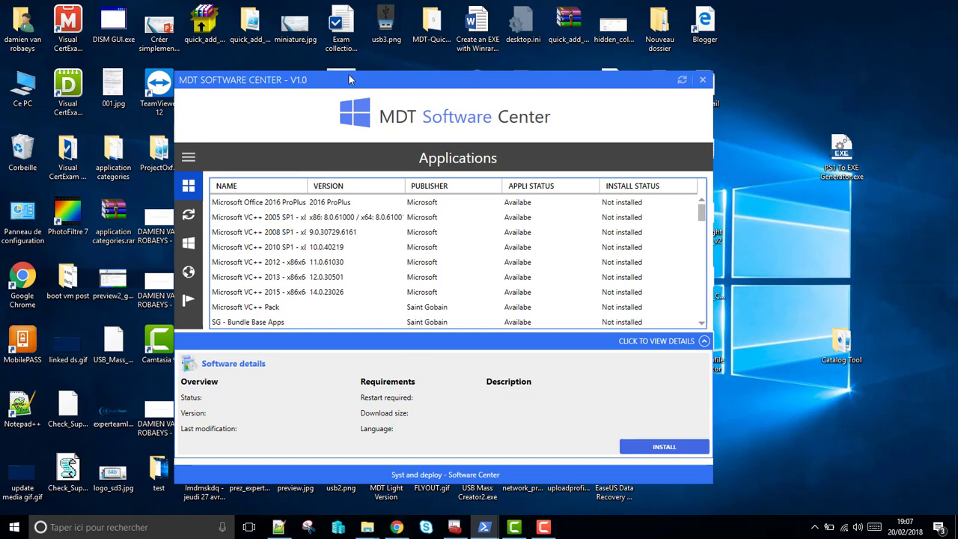
pyautogui.moveTo(359, 81); pyautogui.dragTo(346, 83)
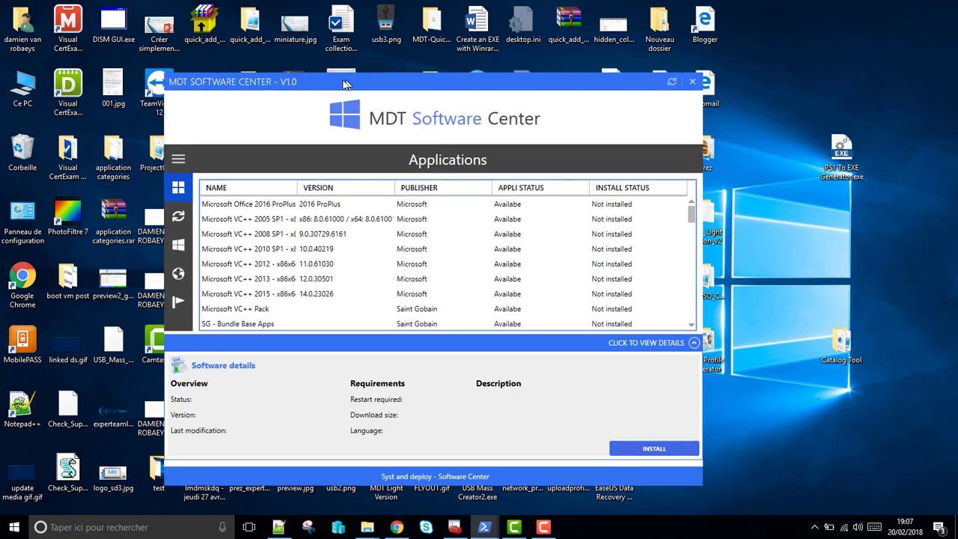
# Open the Updates section and look at its OndemandPack and Updates/Security lists
pyautogui.click(187, 159)
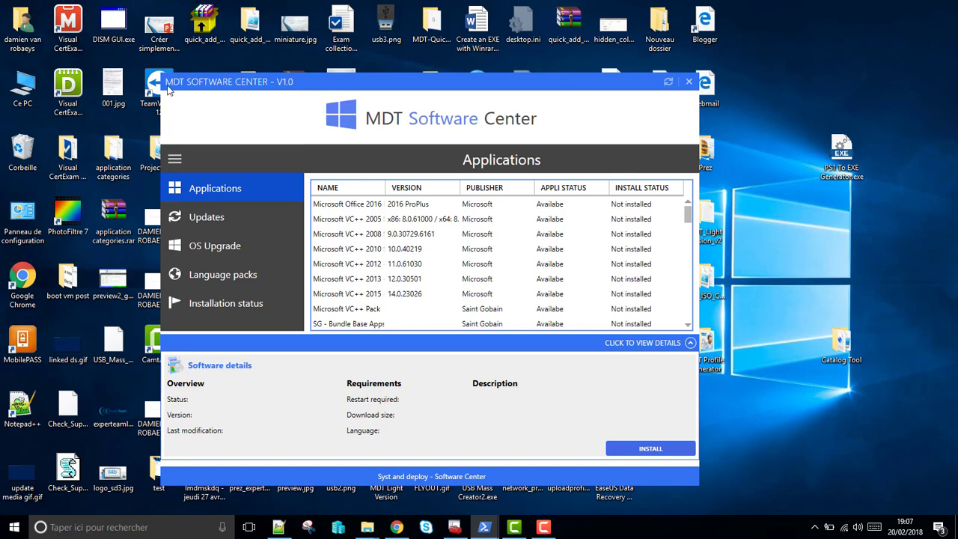
pyautogui.click(211, 220)
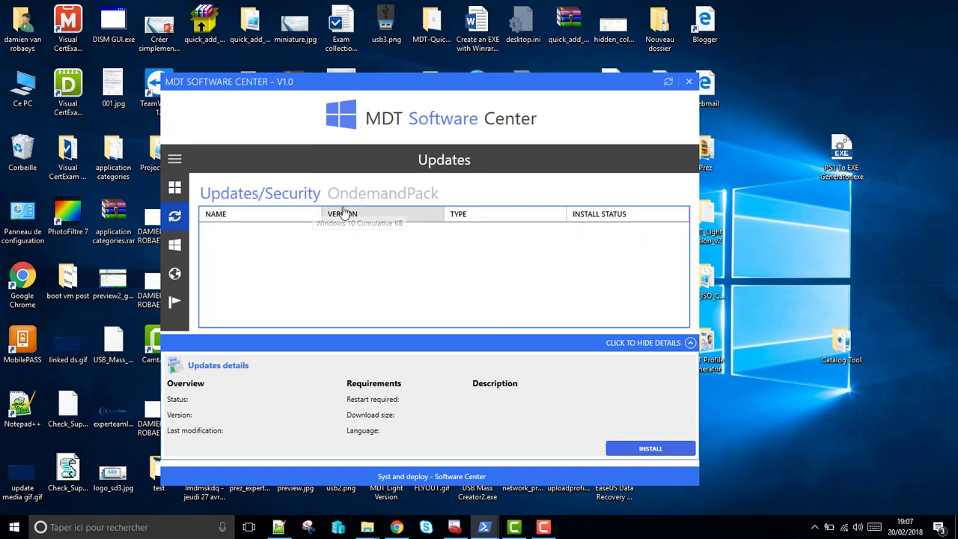
pyautogui.click(397, 196)
pyautogui.click(269, 194)
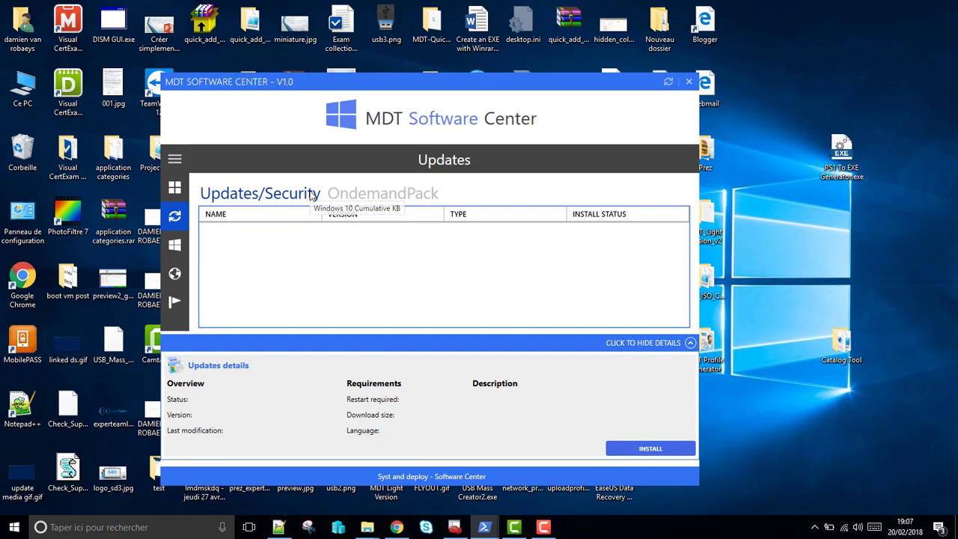
# Look through the OS Upgrade, Language packs and Installation status sections
pyautogui.click(171, 248)
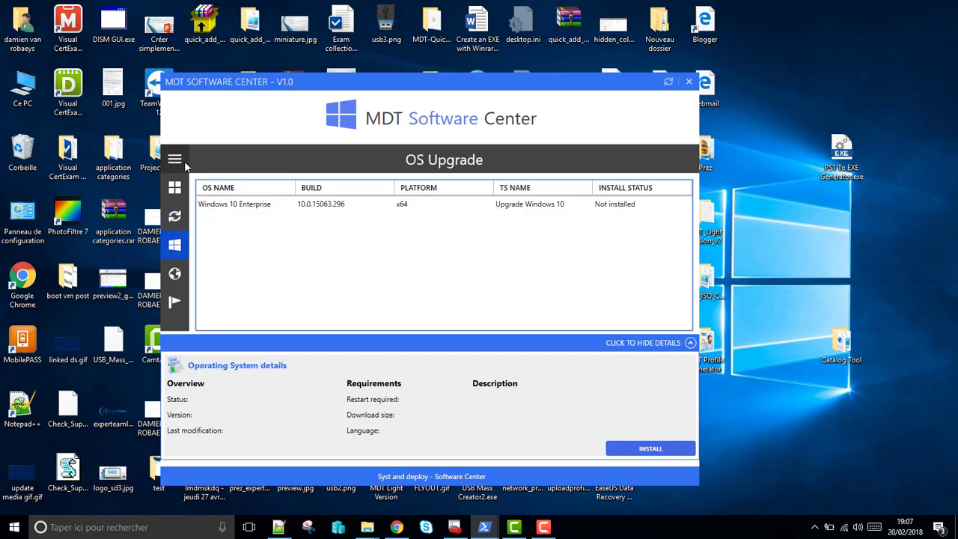
pyautogui.click(186, 170)
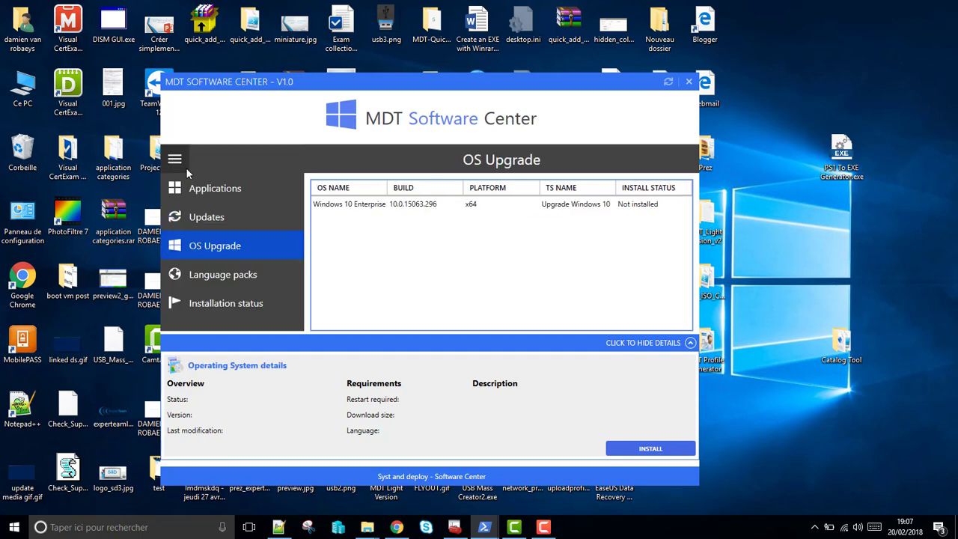
pyautogui.click(244, 278)
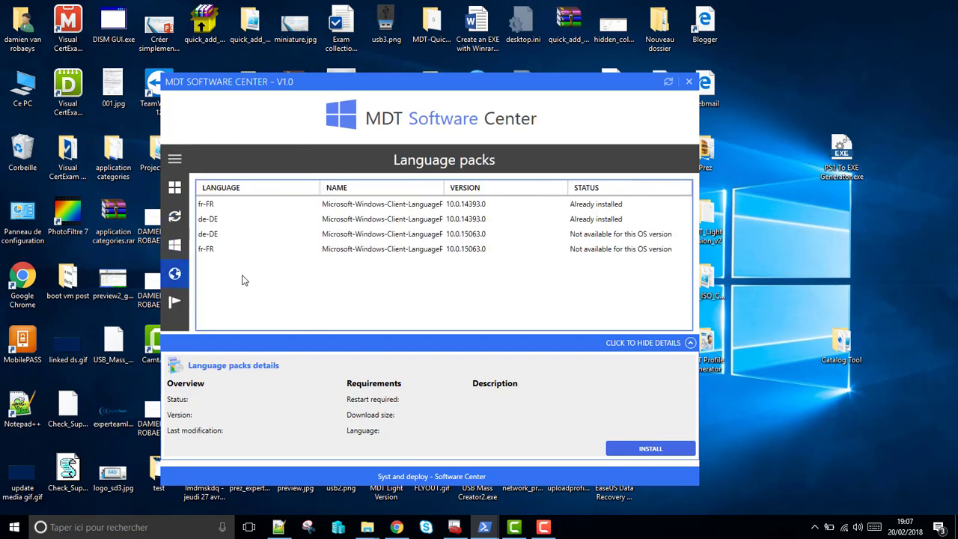
pyautogui.click(187, 309)
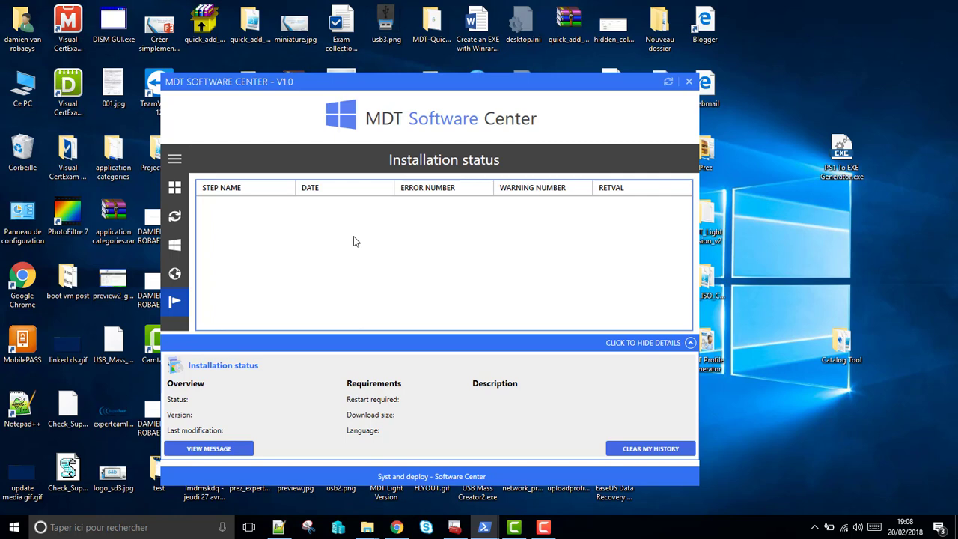
# View the application details of Microsoft Office 2016 ProPlus, Adobe Acrobat Reader 11.0.19, Ixia Performance 7.30.43.15 and Oracle Java SE 1.8.092
pyautogui.click(183, 185)
pyautogui.click(278, 205)
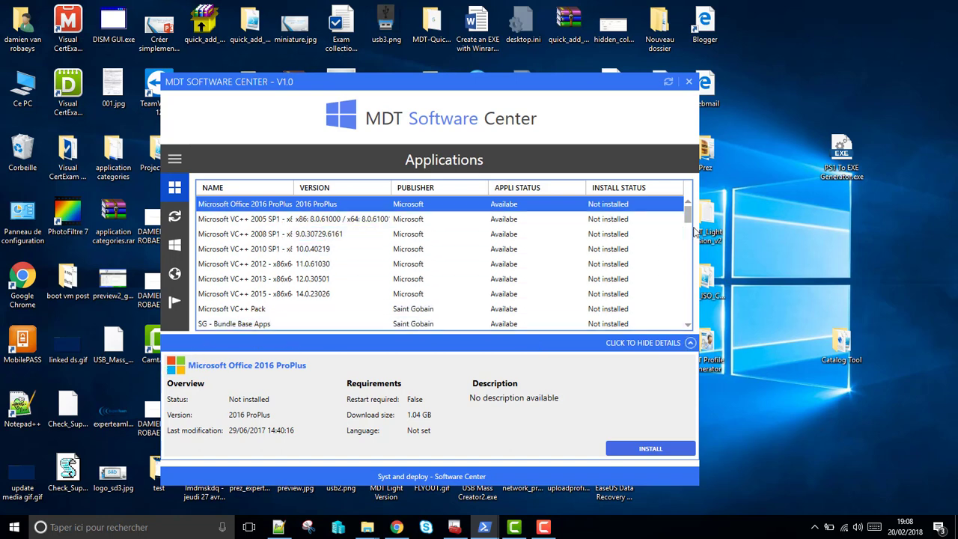
pyautogui.moveTo(692, 224); pyautogui.dragTo(692, 237)
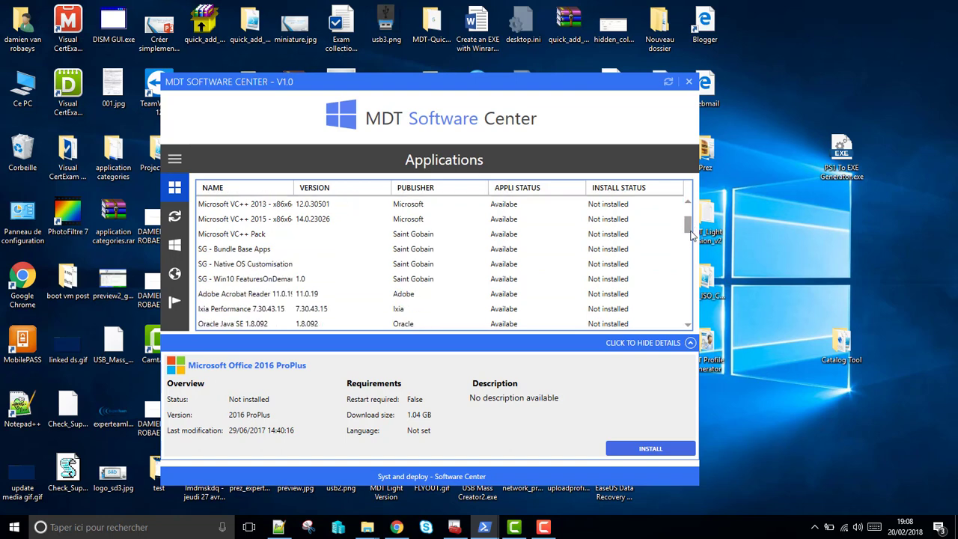
pyautogui.click(235, 297)
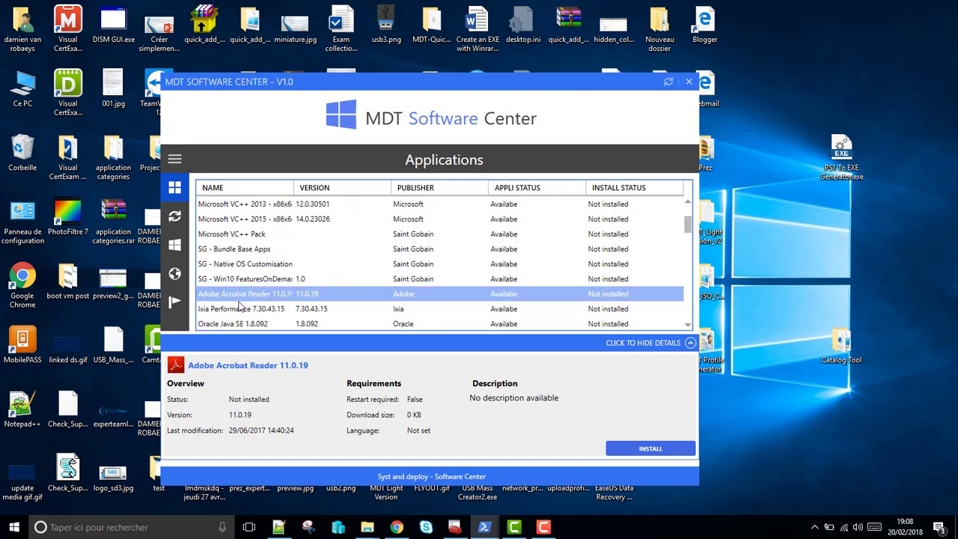
pyautogui.click(243, 309)
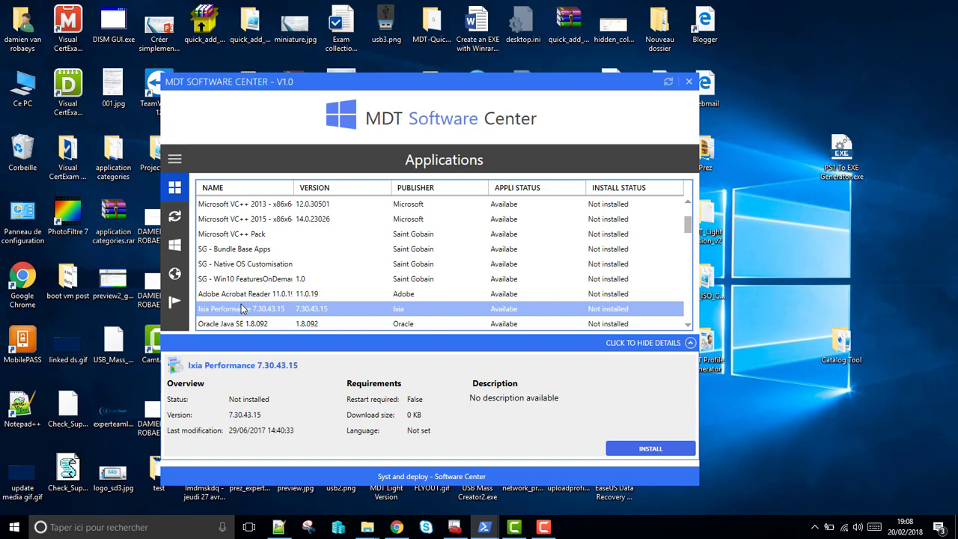
pyautogui.click(244, 323)
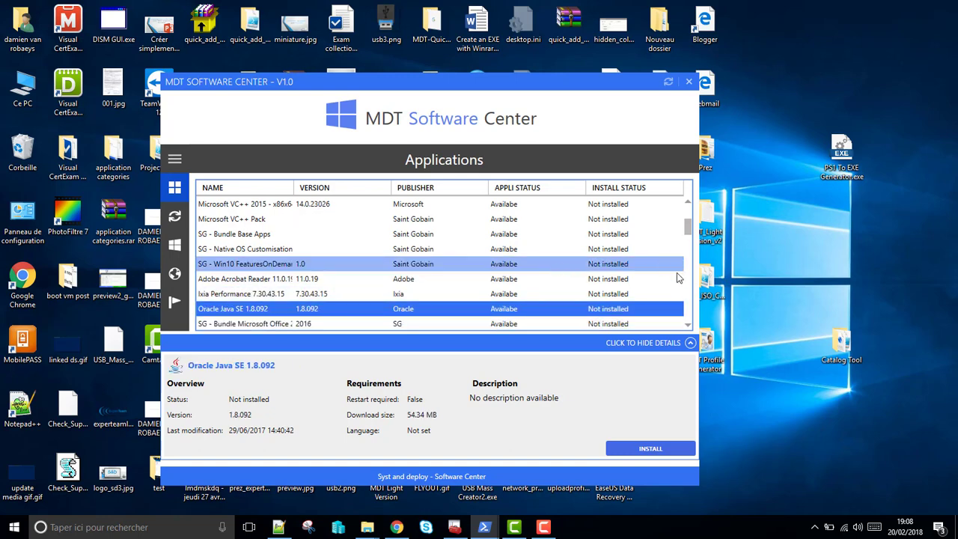
# Find Intel Wireless Software for Bluetooth 17.1.1525.1443 further down the applications list and show its details
pyautogui.moveTo(687, 236); pyautogui.dragTo(688, 265)
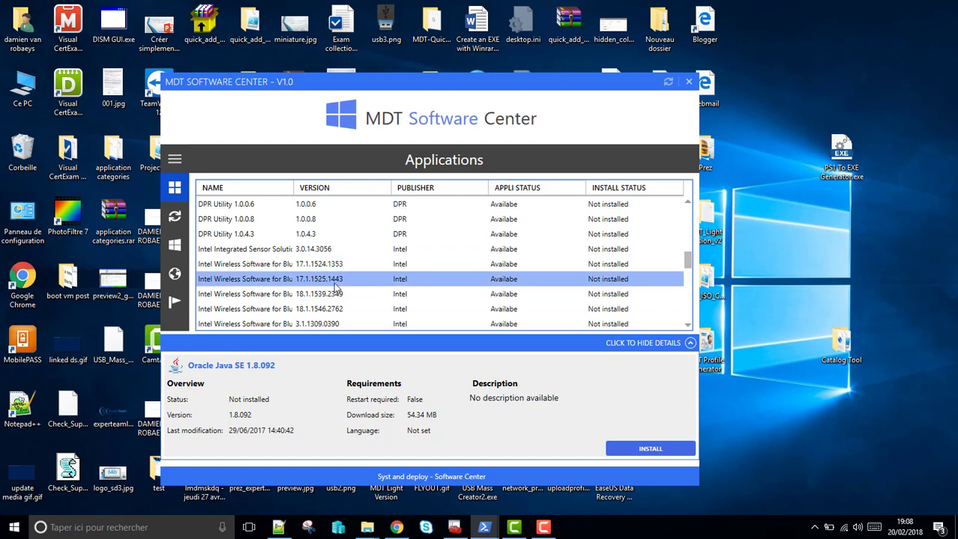
pyautogui.click(363, 279)
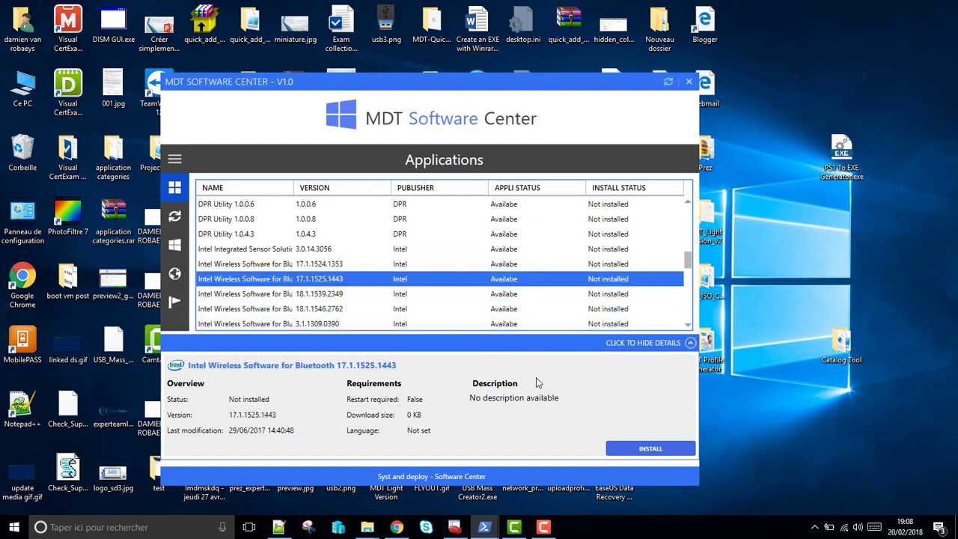
pyautogui.click(612, 452)
# Go to the OS Upgrade section and show the details of the Windows 10 Enterprise upgrade
pyautogui.click(175, 159)
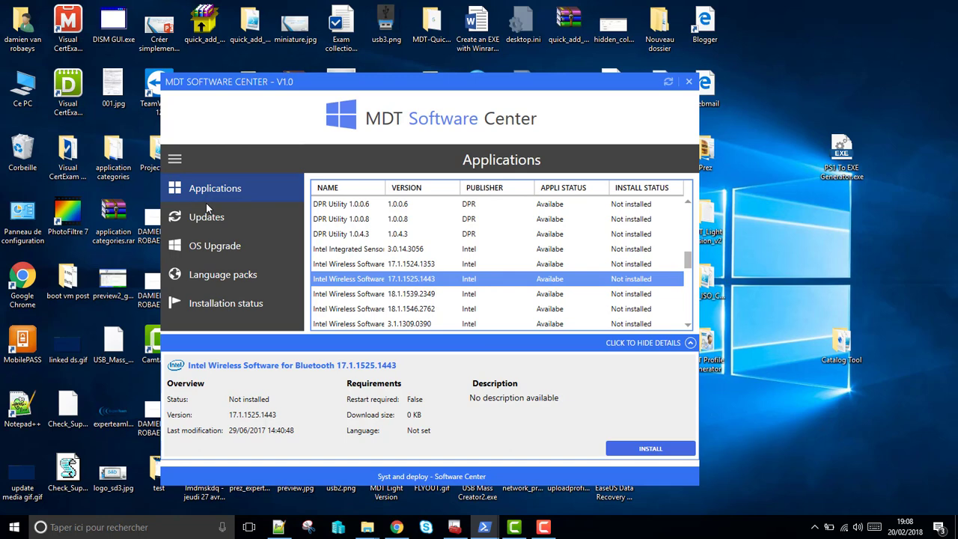
pyautogui.click(211, 246)
pyautogui.click(262, 205)
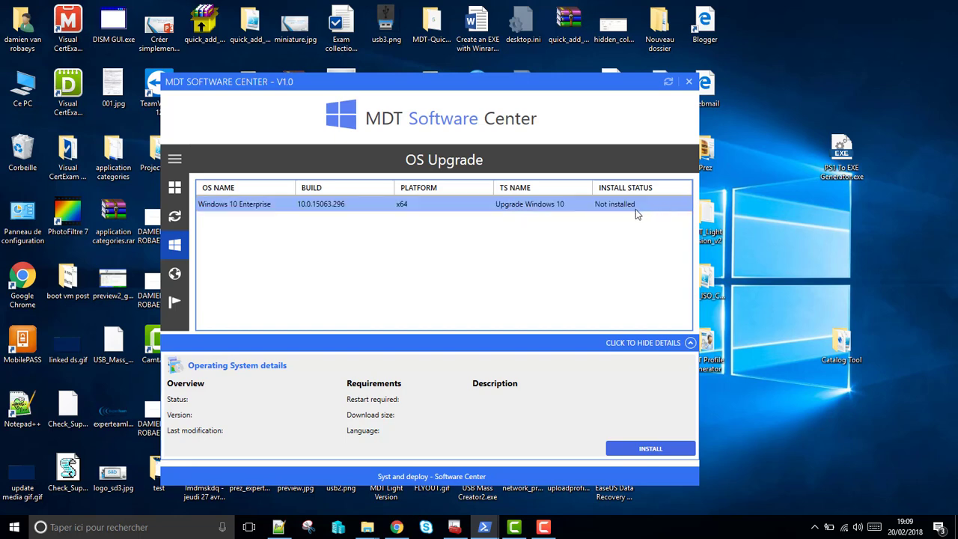
pyautogui.click(638, 209)
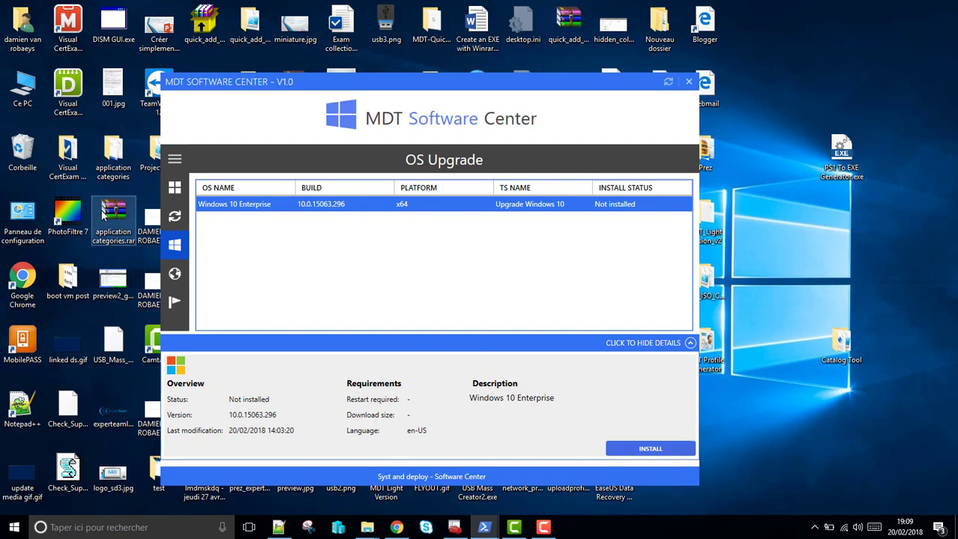
# Go to Language packs and view the details of the de-DE 10.0.14393.0 and fr-FR 10.0.15063.0 packs
pyautogui.click(179, 274)
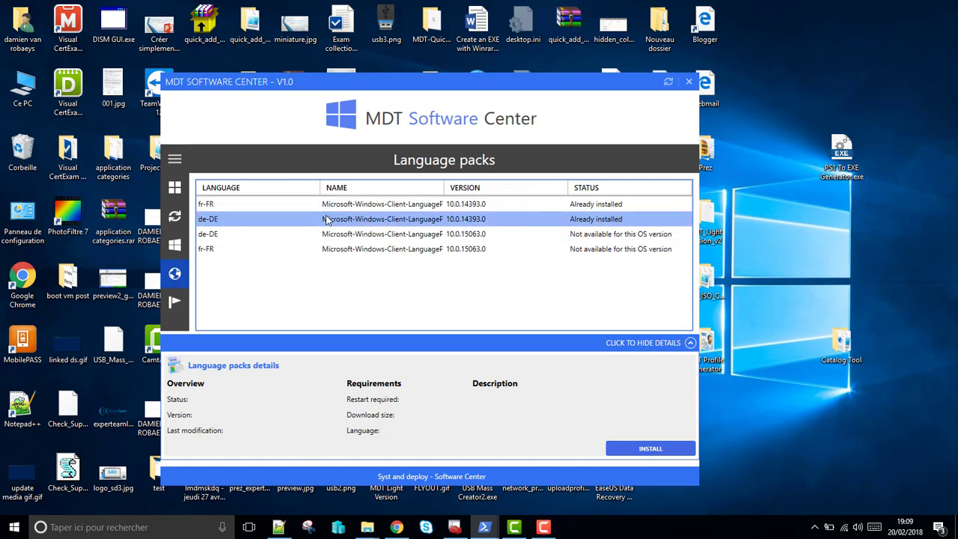
pyautogui.click(327, 219)
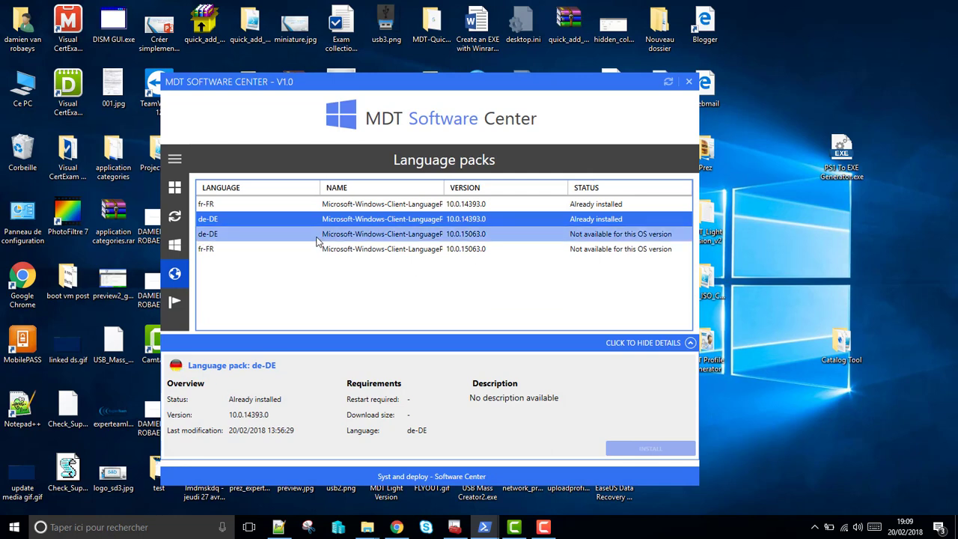
pyautogui.click(321, 249)
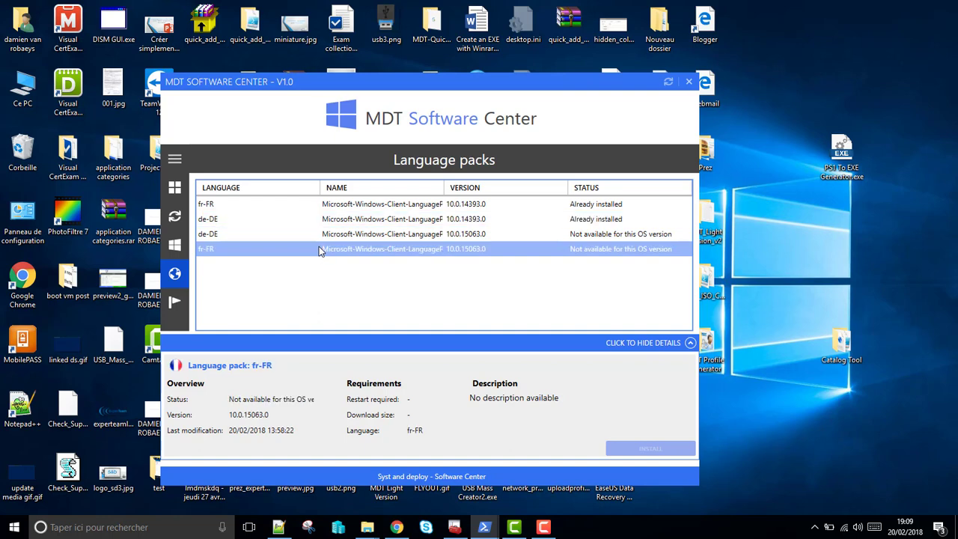
# Return to the Applications section and keep the navigation menu collapsed
pyautogui.click(183, 222)
pyautogui.click(180, 191)
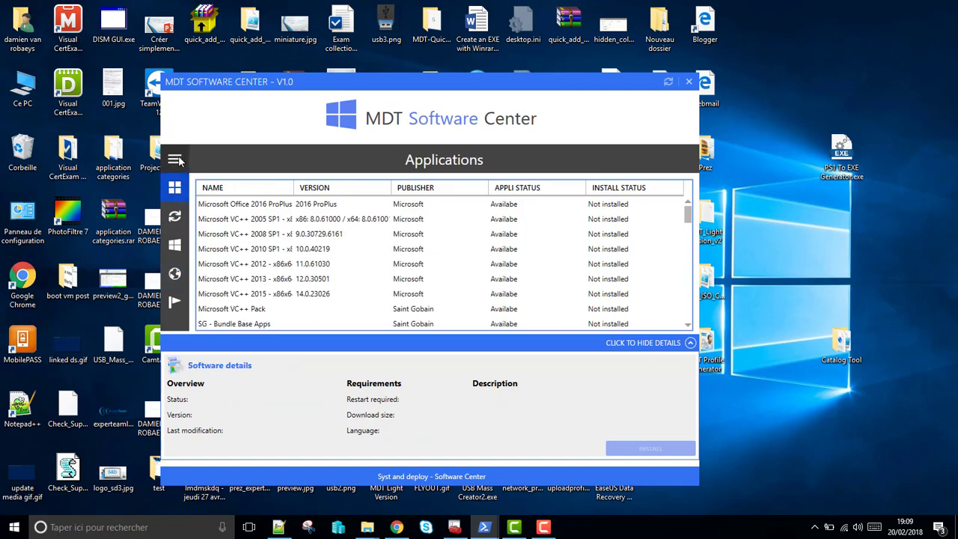
pyautogui.click(177, 160)
pyautogui.click(177, 160)
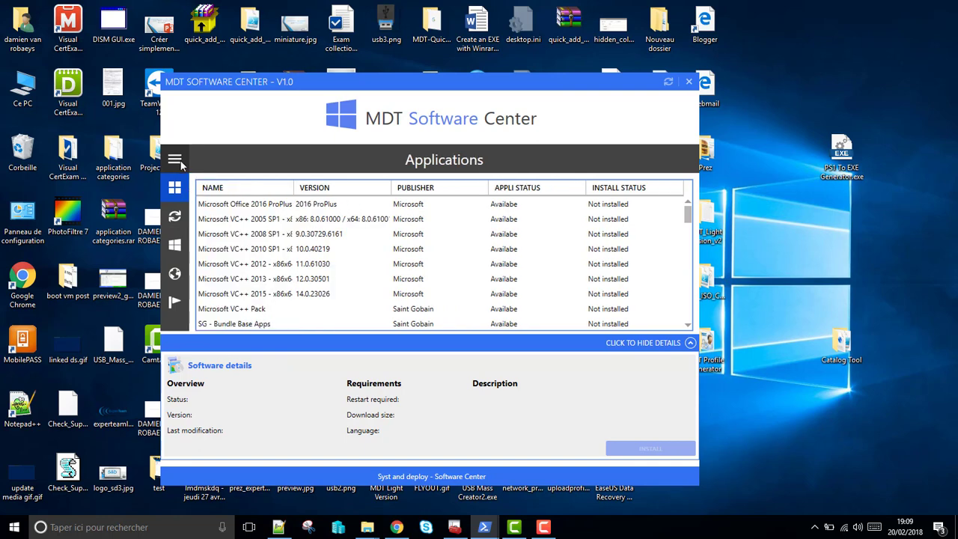